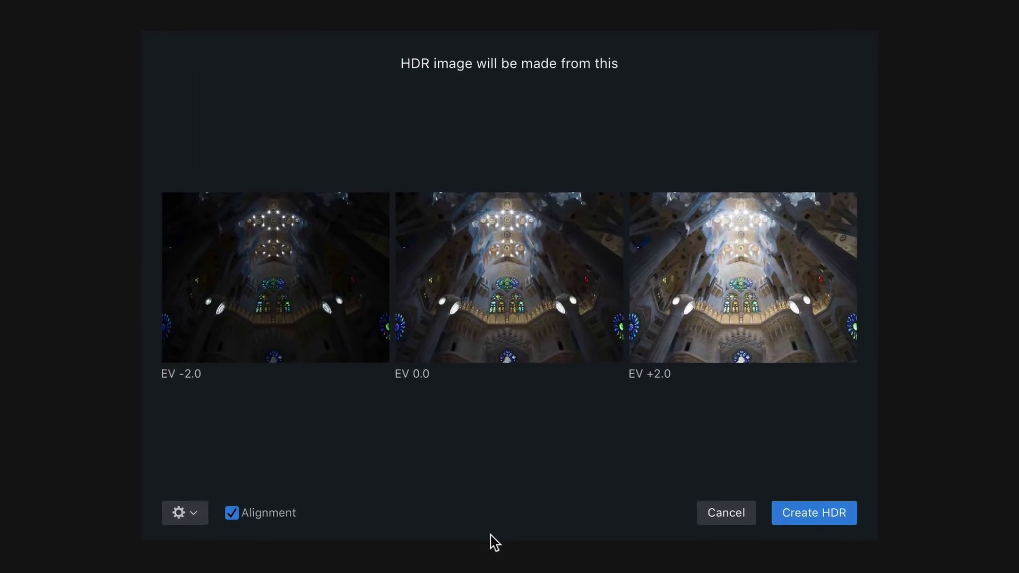
Turn Alignment off and back on so the three brackets merge aligned into one HDR
{"action": "left_click", "coordinate": [217, 555]}
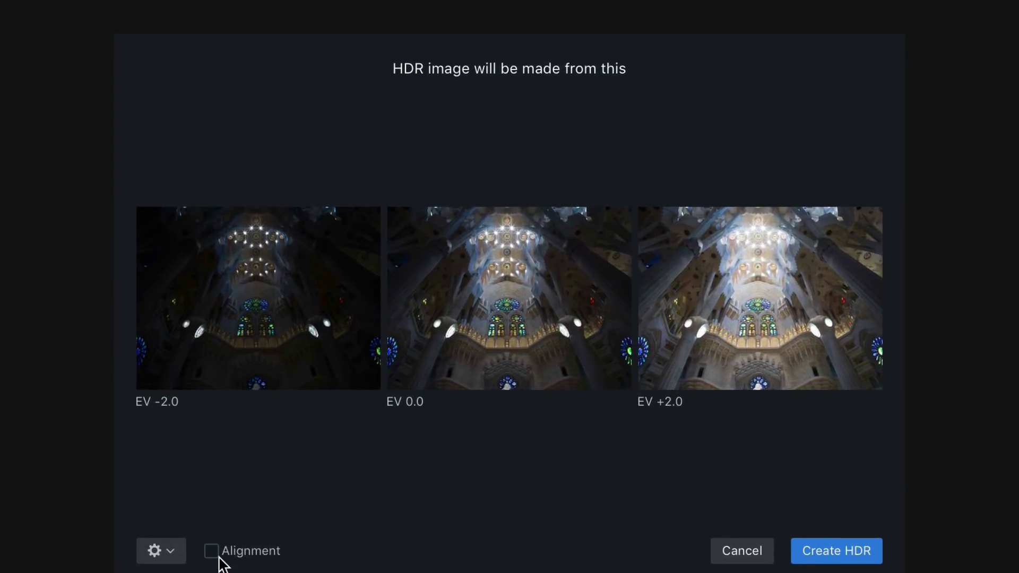
{"action": "left_click", "coordinate": [218, 555]}
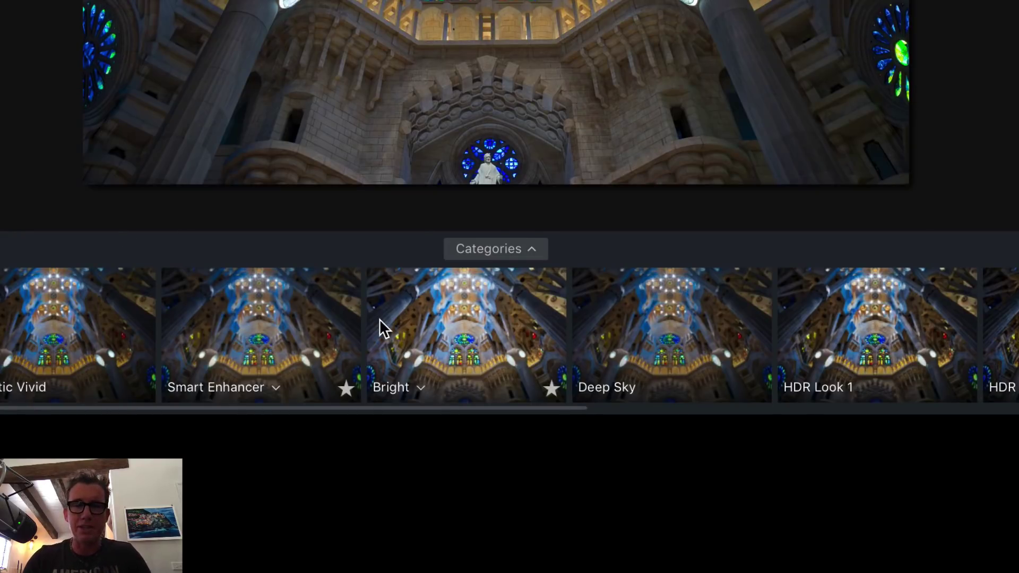
Filter the preset strip to the Architecture category through the Categories menu
{"action": "scroll", "coordinate": [380, 319], "scroll_direction": "right", "scroll_amount": 15}
{"action": "scroll", "coordinate": [380, 319], "scroll_direction": "right", "scroll_amount": 5}
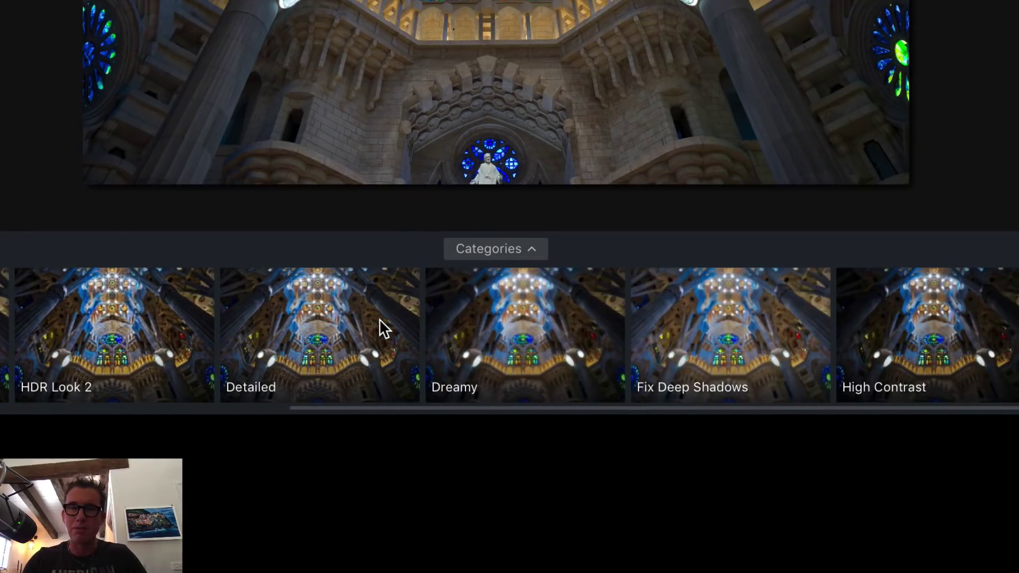
{"action": "scroll", "coordinate": [381, 319], "scroll_direction": "left", "scroll_amount": 12}
{"action": "scroll", "coordinate": [380, 319], "scroll_direction": "left", "scroll_amount": 8}
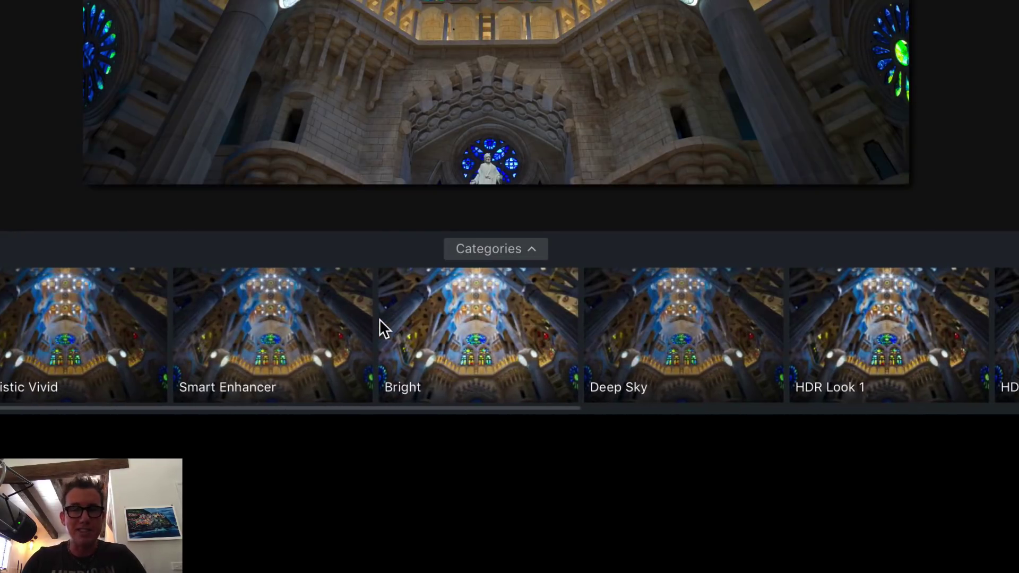
{"action": "left_click", "coordinate": [479, 248]}
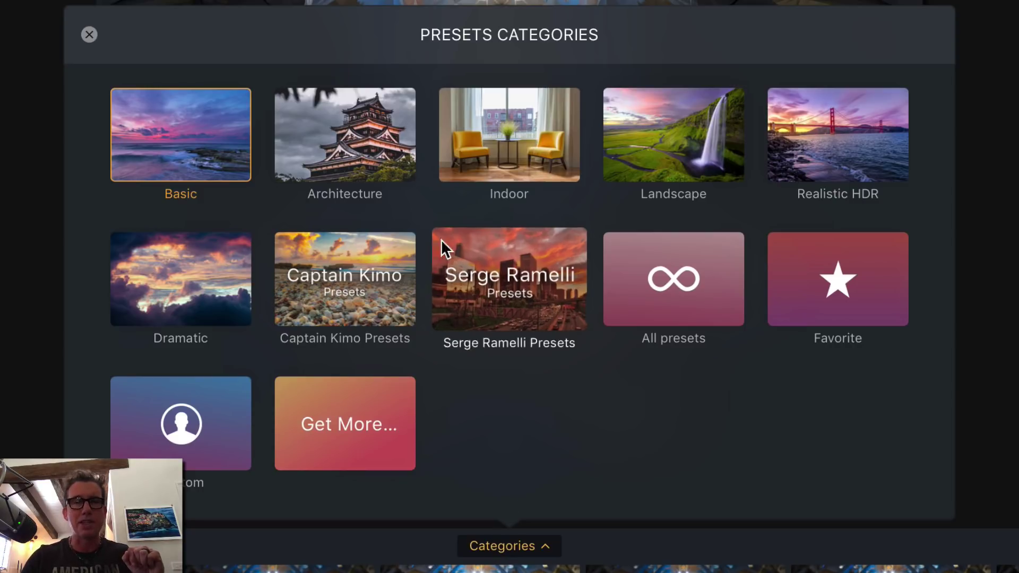
{"action": "left_click", "coordinate": [368, 135]}
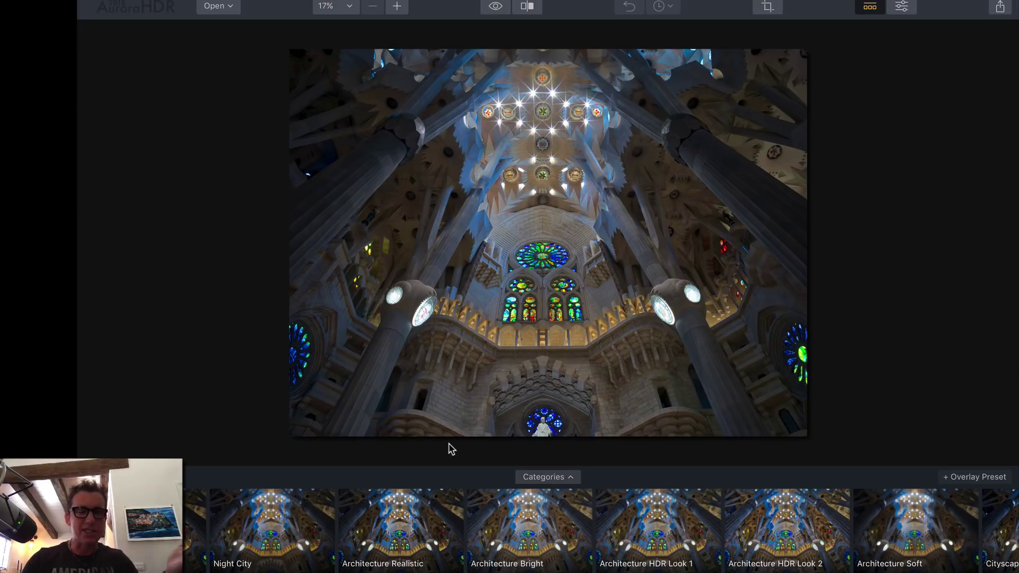
Try the Architecture Bright, Architecture Soft and Cityscape presets on the interior
{"action": "left_click", "coordinate": [559, 531]}
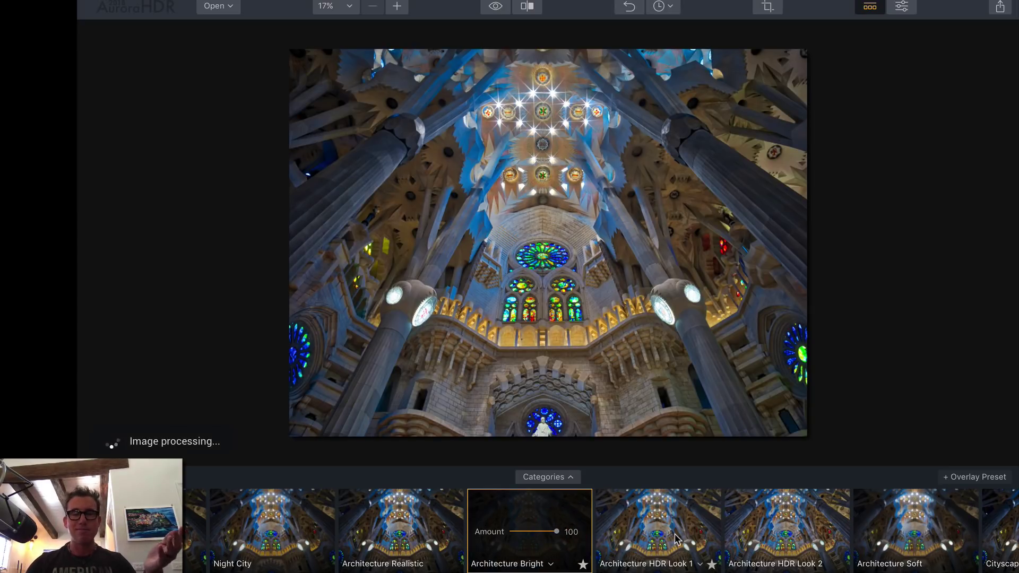
{"action": "scroll", "coordinate": [685, 533], "scroll_direction": "right", "scroll_amount": 5}
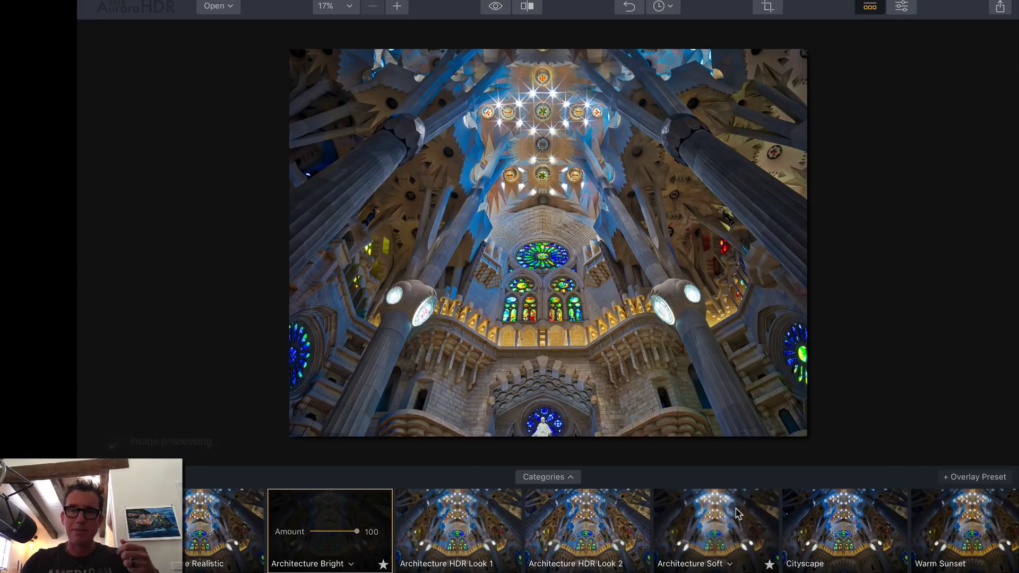
{"action": "left_click", "coordinate": [738, 514]}
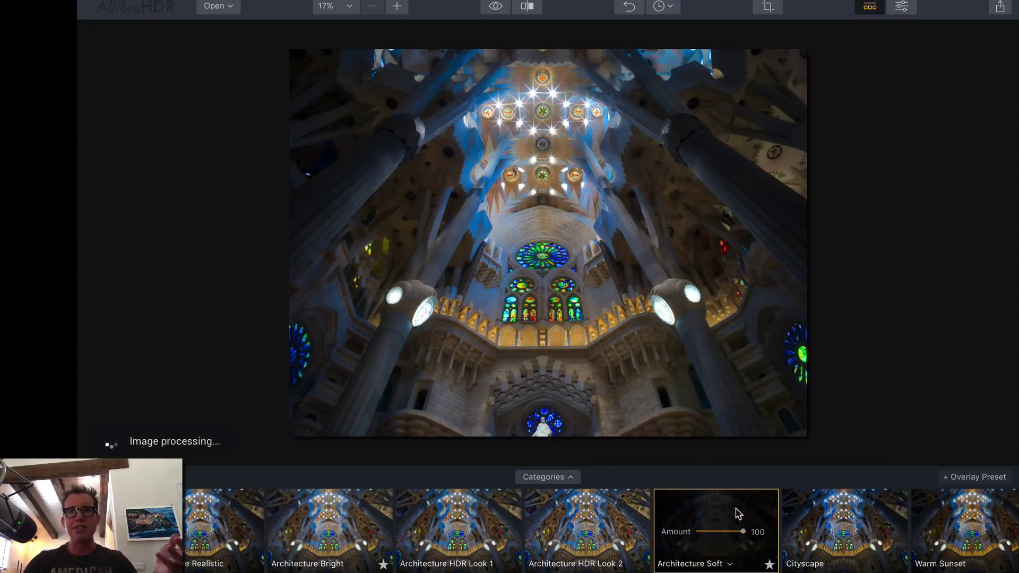
{"action": "scroll", "coordinate": [738, 514], "scroll_direction": "right", "scroll_amount": 1}
{"action": "scroll", "coordinate": [738, 514], "scroll_direction": "left", "scroll_amount": 1}
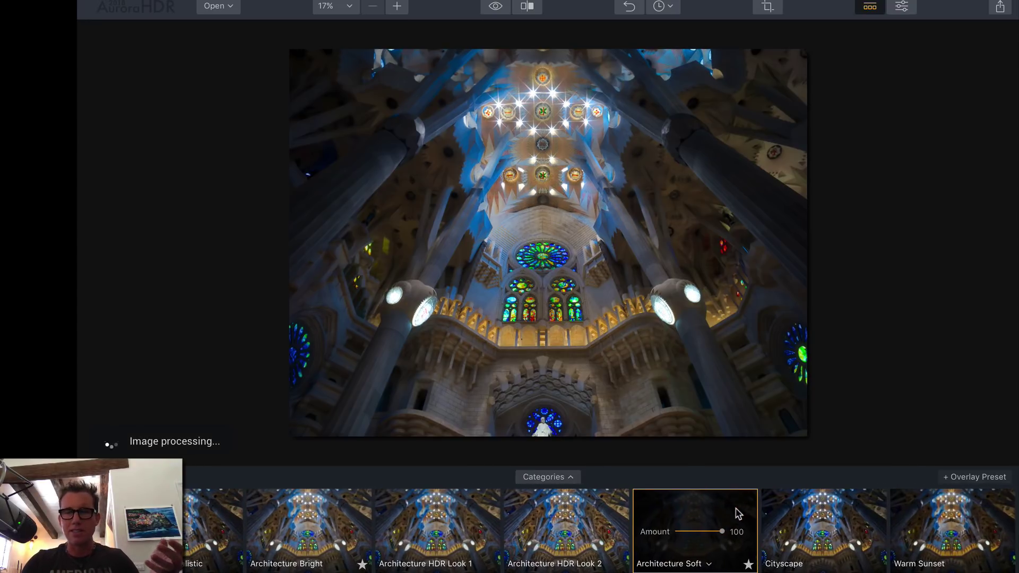
{"action": "left_click", "coordinate": [832, 521]}
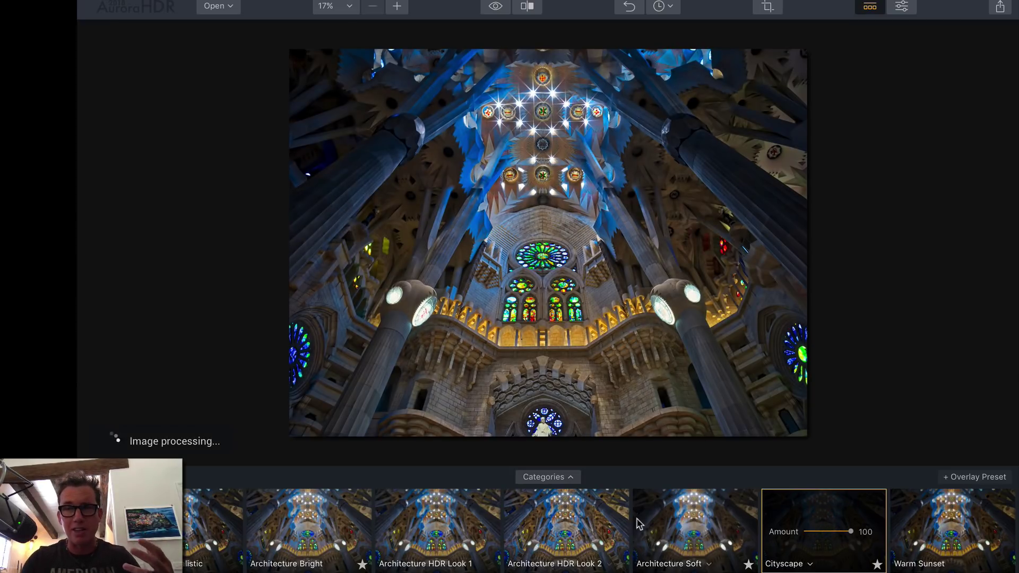
Try Architecture HDR Look 1, Realistic and Night City, then apply Architecture HDR Look 2
{"action": "left_click", "coordinate": [447, 514]}
{"action": "scroll", "coordinate": [448, 514], "scroll_direction": "left", "scroll_amount": 3}
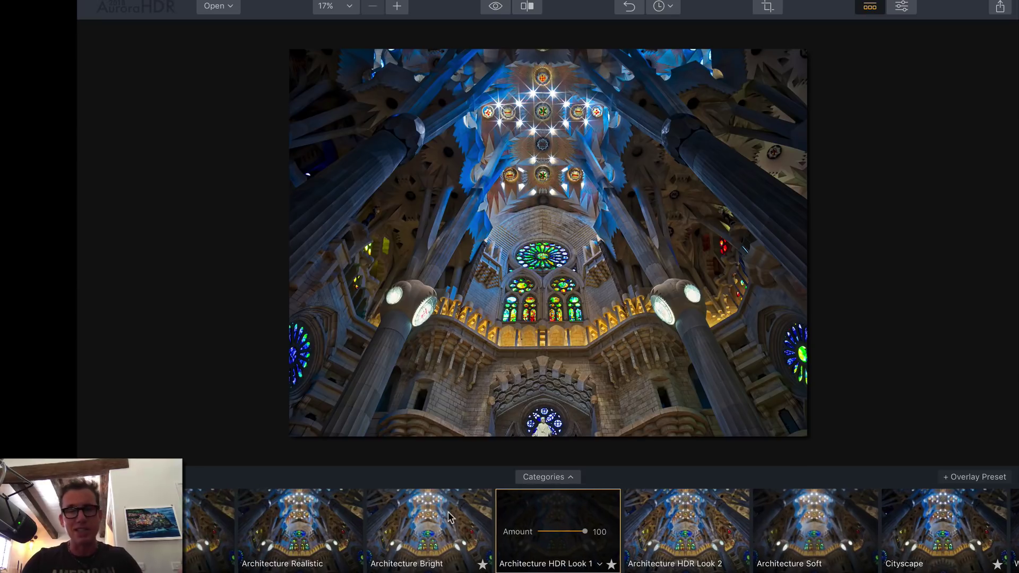
{"action": "left_click", "coordinate": [336, 511]}
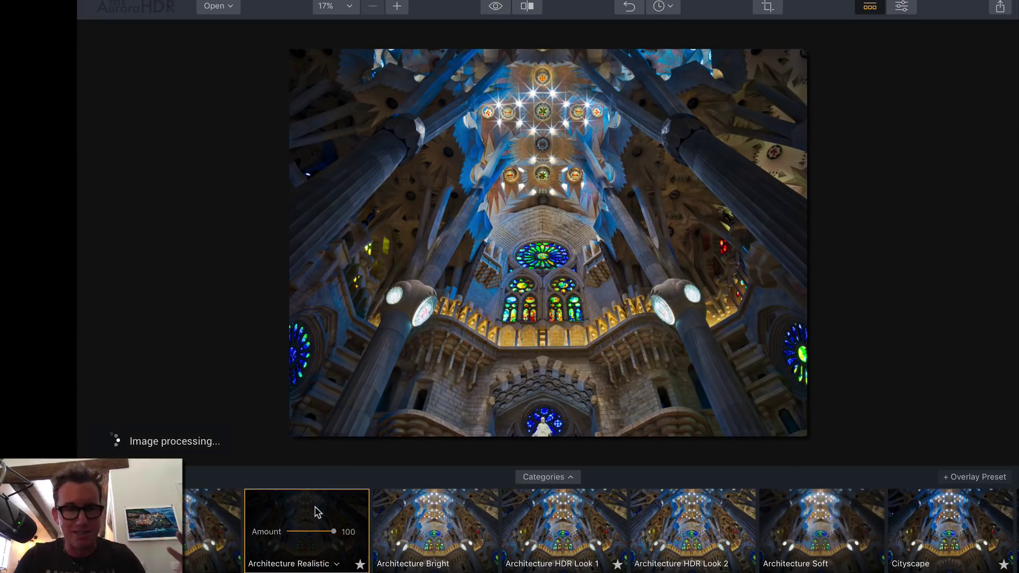
{"action": "scroll", "coordinate": [317, 511], "scroll_direction": "left", "scroll_amount": 3}
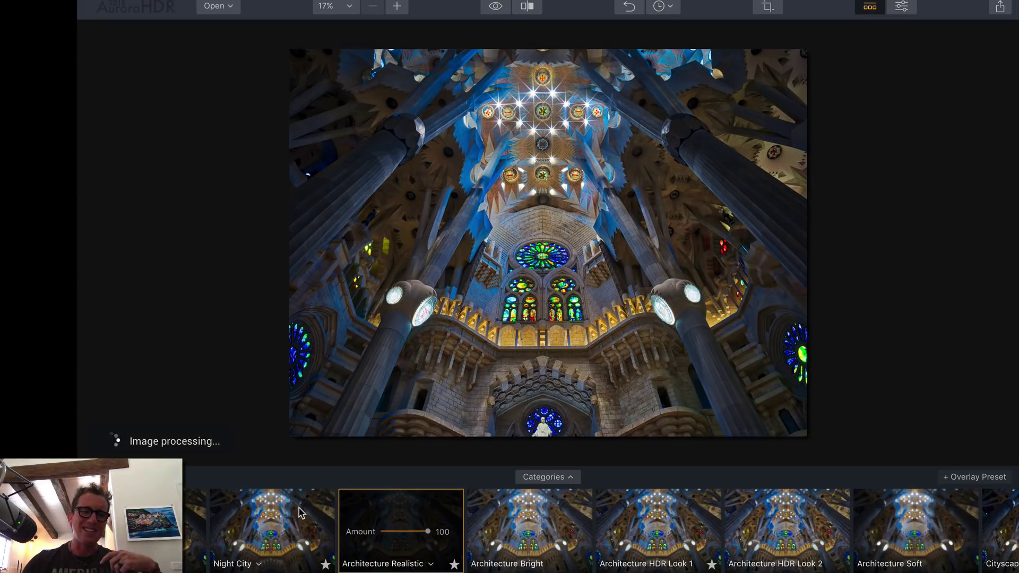
{"action": "left_click", "coordinate": [298, 508]}
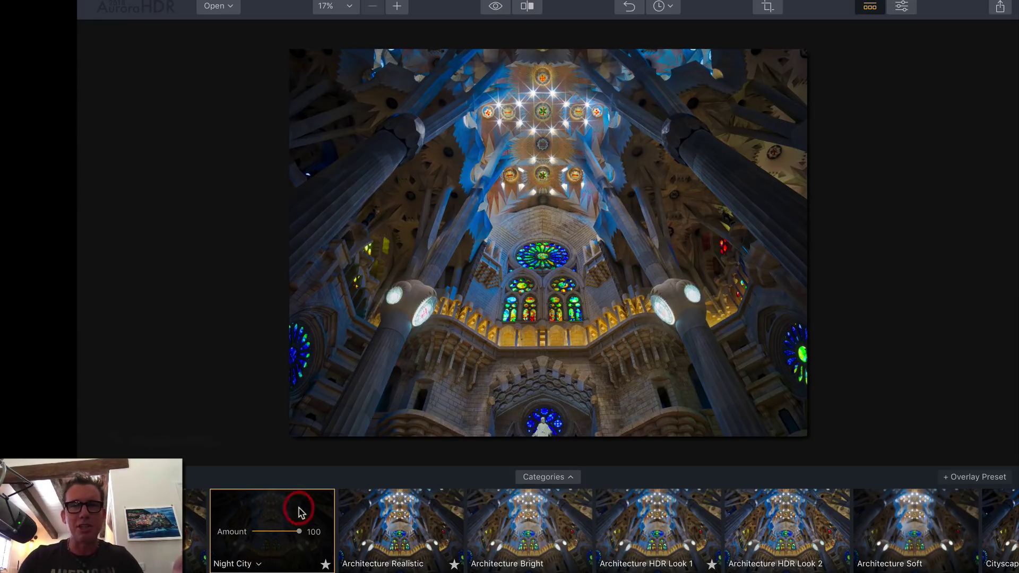
{"action": "left_click", "coordinate": [414, 514]}
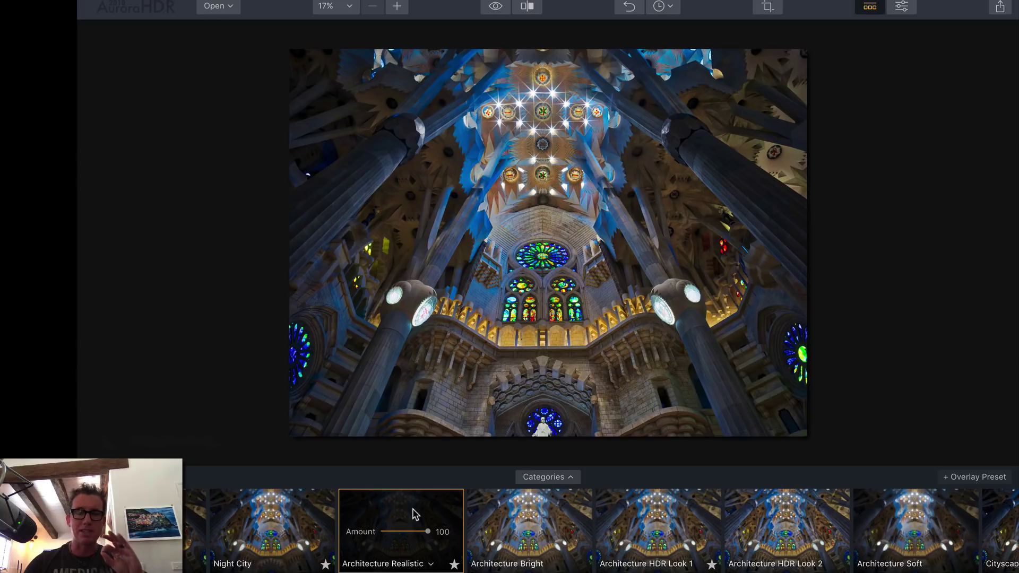
{"action": "left_click", "coordinate": [810, 518]}
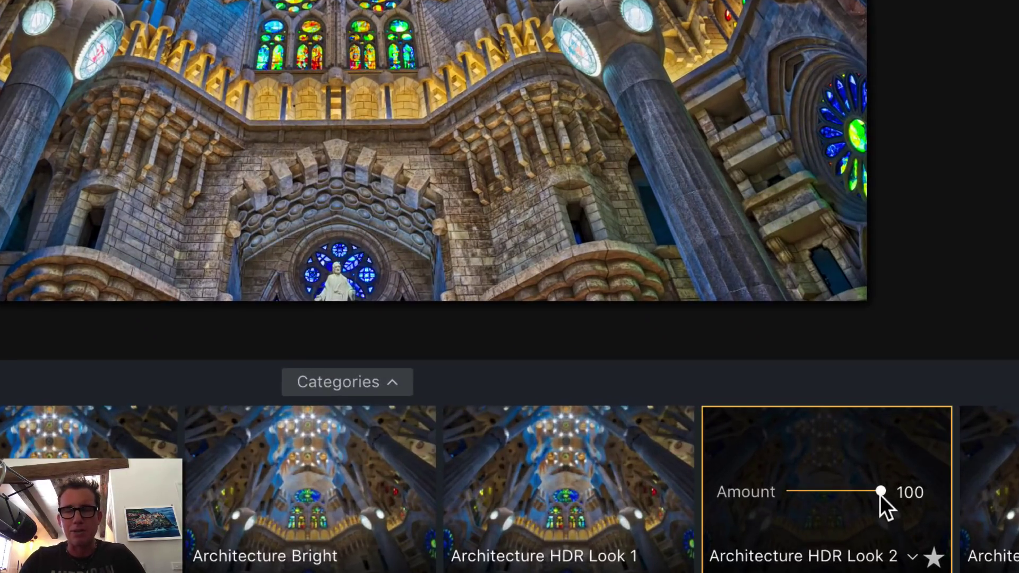
Lower the Architecture HDR Look 2 preset amount to 67
{"action": "left_click", "coordinate": [861, 445]}
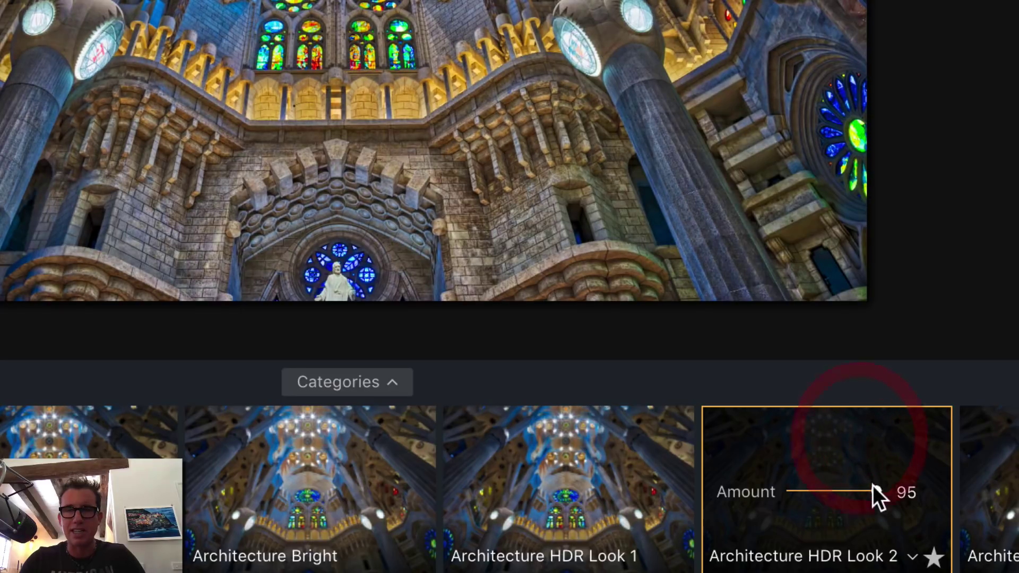
{"action": "left_click", "coordinate": [855, 494]}
{"action": "left_click", "coordinate": [864, 480]}
{"action": "left_click", "coordinate": [801, 486]}
{"action": "left_click", "coordinate": [847, 483]}
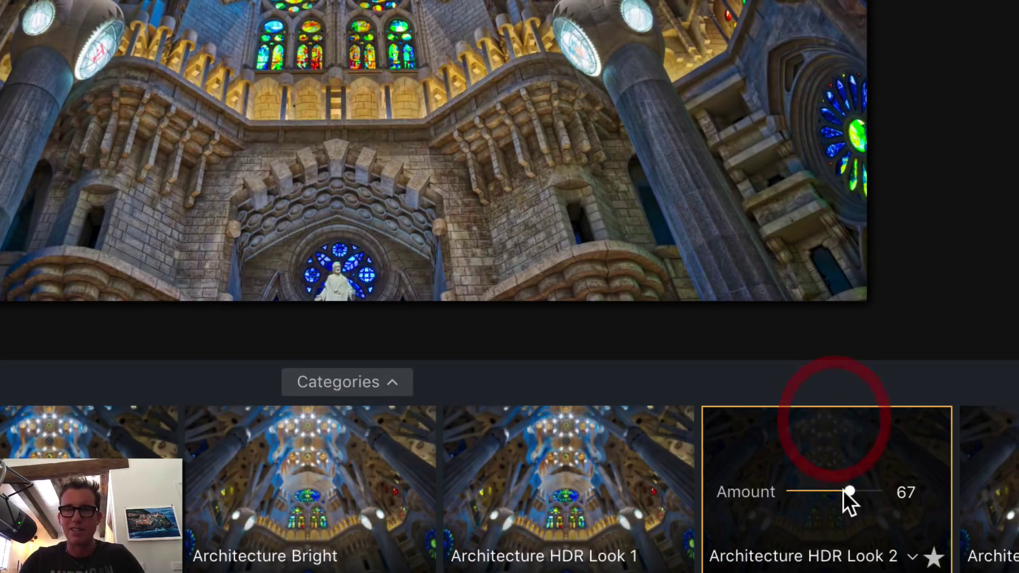
Compare the preset look against the unprocessed image, ending with the preset shown
{"action": "left_click", "coordinate": [838, 489]}
{"action": "left_click", "coordinate": [902, 494]}
{"action": "left_click", "coordinate": [763, 496]}
{"action": "left_click", "coordinate": [881, 487]}
{"action": "left_click", "coordinate": [850, 487]}
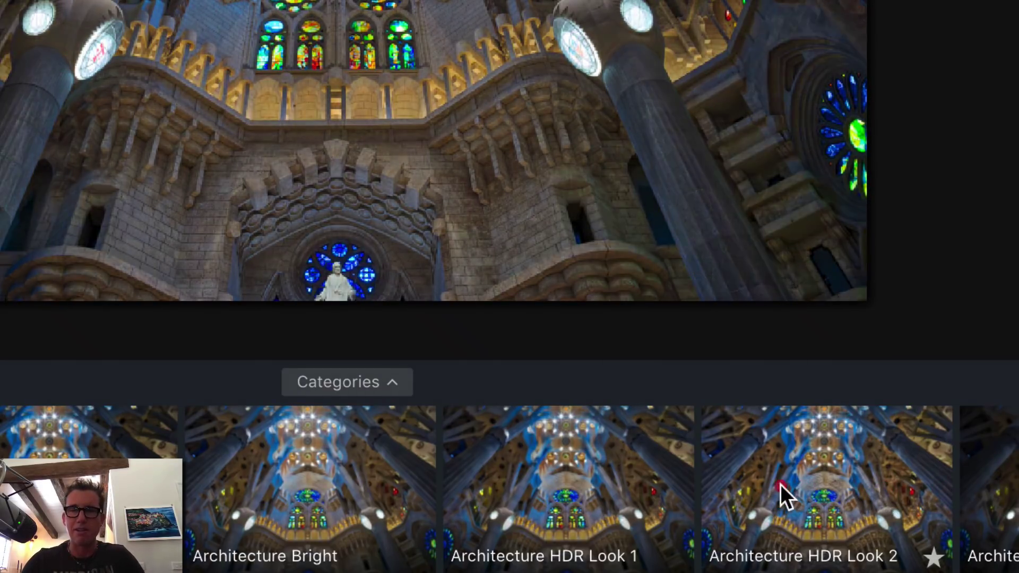
{"action": "left_click", "coordinate": [817, 485]}
{"action": "left_click", "coordinate": [812, 483]}
{"action": "left_click", "coordinate": [814, 483]}
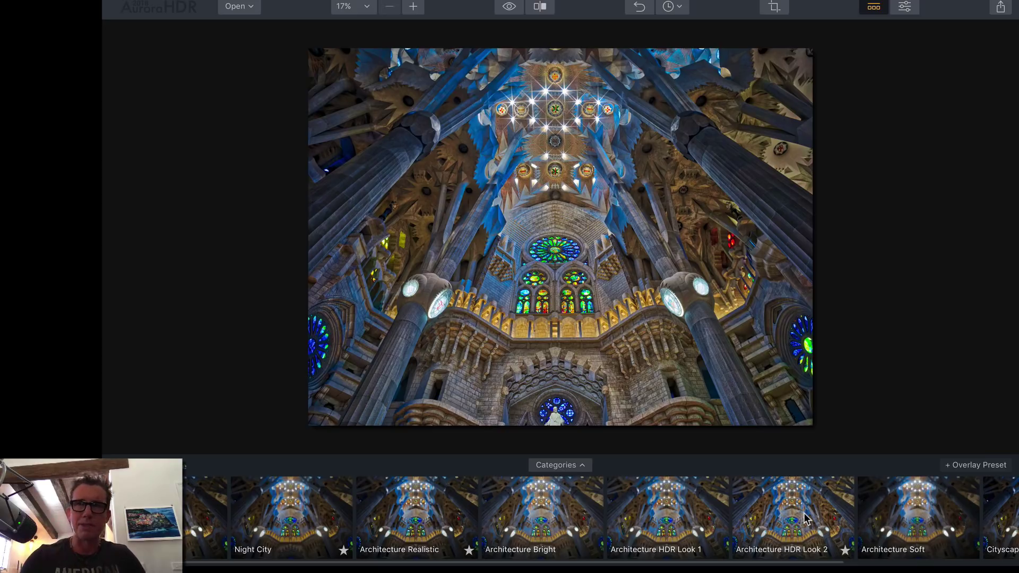
Hide the preset strip and bring up the HDR Basic filter adjustments
{"action": "left_click", "coordinate": [874, 8]}
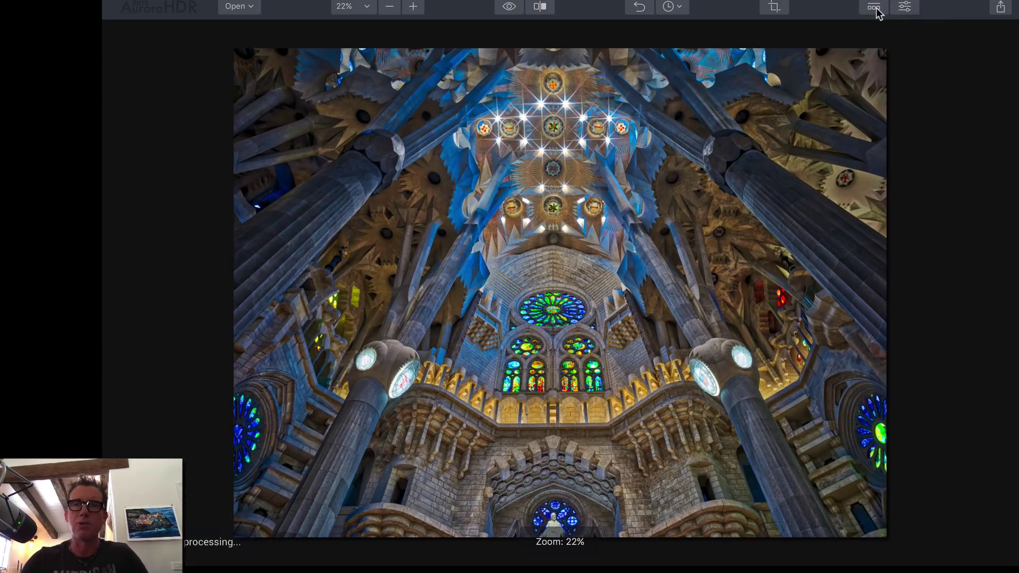
{"action": "left_click", "coordinate": [909, 8]}
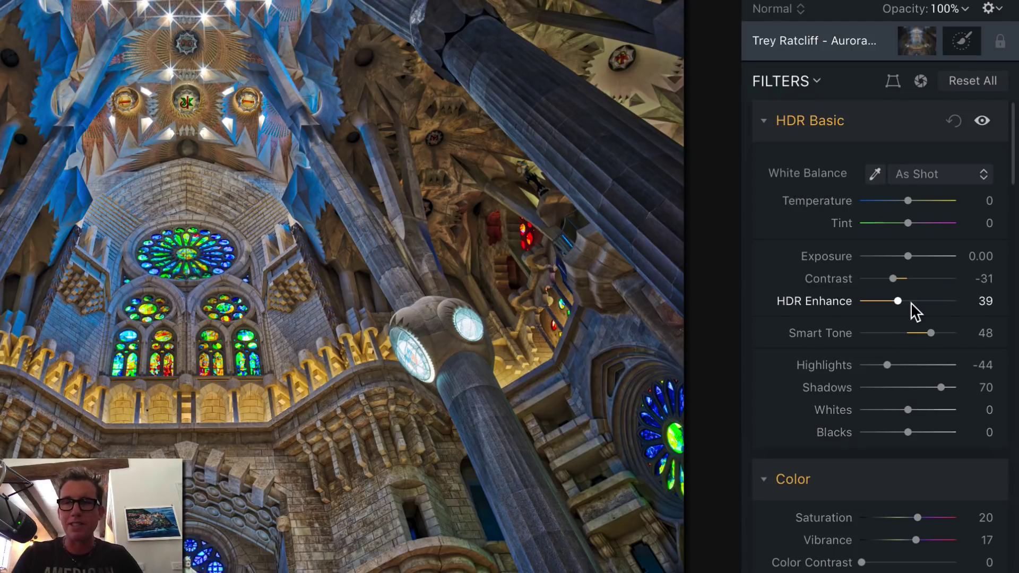
Lower HDR Enhance to 31 and set Smart Tone to 38 after trying -86
{"action": "mouse_move", "coordinate": [896, 302]}
{"action": "left_mouse_down"}
{"action": "mouse_move", "coordinate": [866, 299]}
{"action": "mouse_move", "coordinate": [974, 299]}
{"action": "mouse_move", "coordinate": [854, 302]}
{"action": "mouse_move", "coordinate": [935, 301]}
{"action": "mouse_move", "coordinate": [891, 301]}
{"action": "left_mouse_up"}
{"action": "left_click_drag", "start_coordinate": [932, 333], "coordinate": [869, 334]}
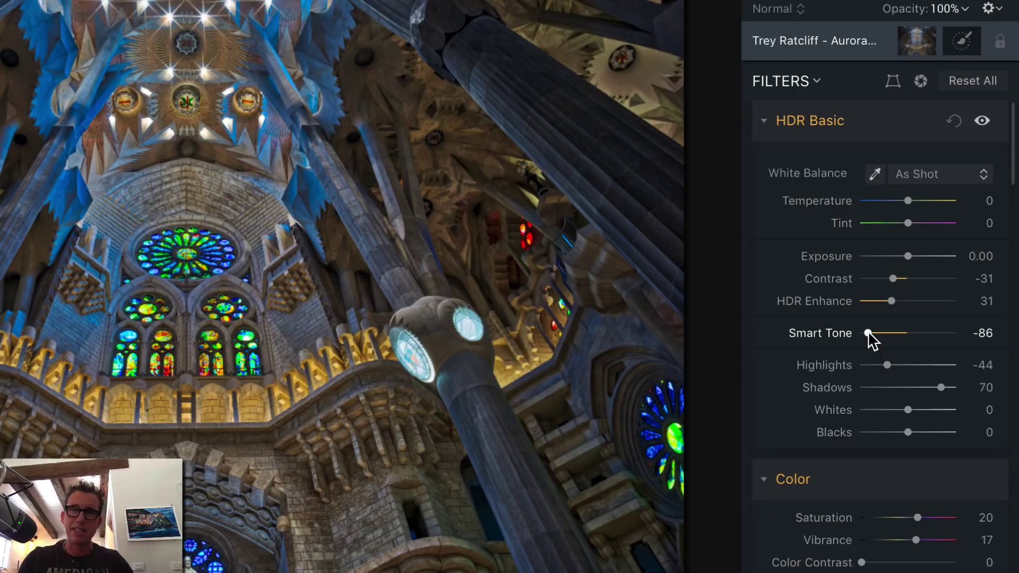
{"action": "left_click_drag", "start_coordinate": [870, 334], "coordinate": [927, 334]}
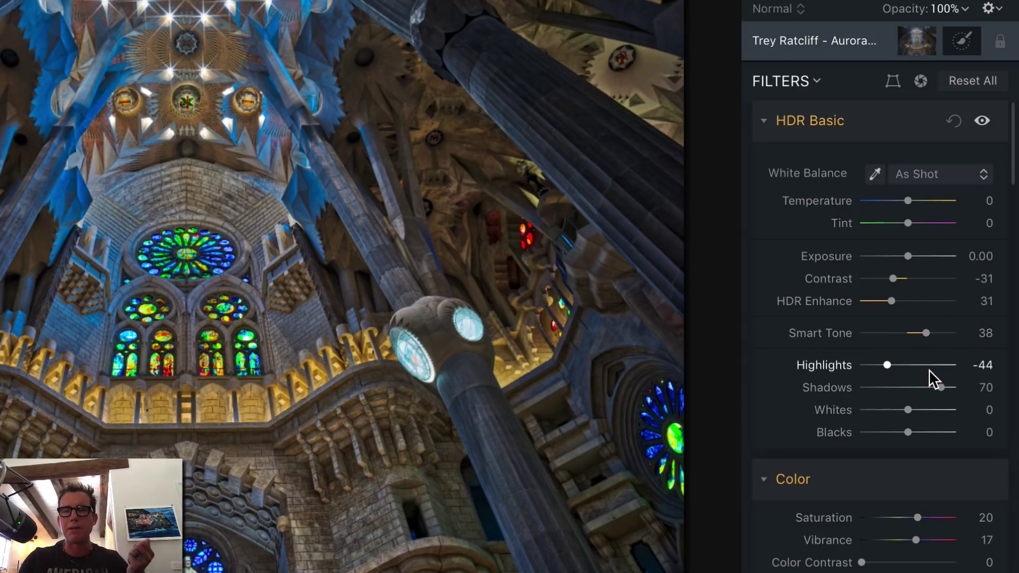
{"action": "scroll", "coordinate": [900, 318], "scroll_direction": "down", "scroll_amount": 6}
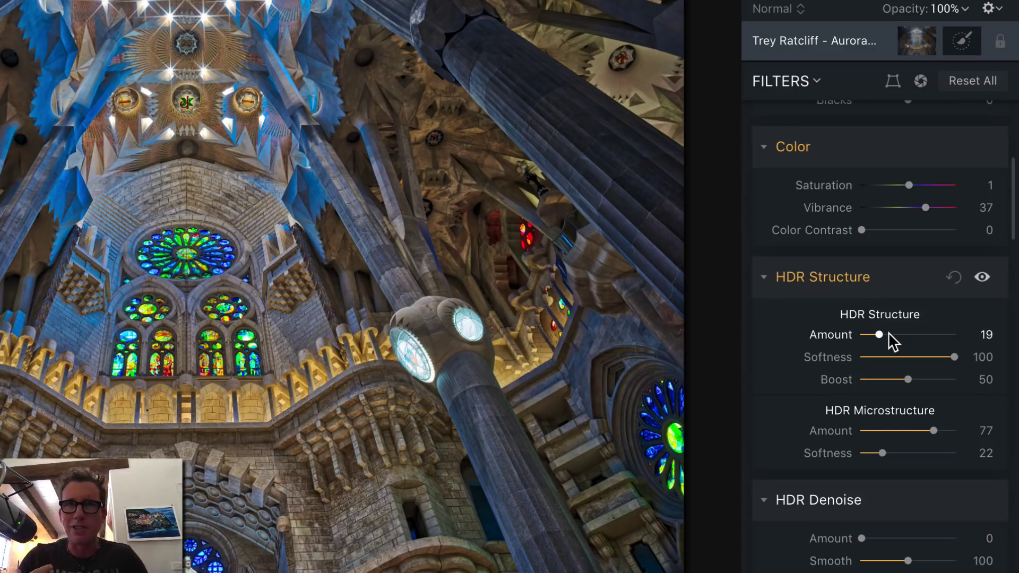
Try HDR Structure at Amount 99, Softness 0 and Boost 100, then reset it to defaults
{"action": "left_click_drag", "start_coordinate": [877, 334], "coordinate": [951, 334]}
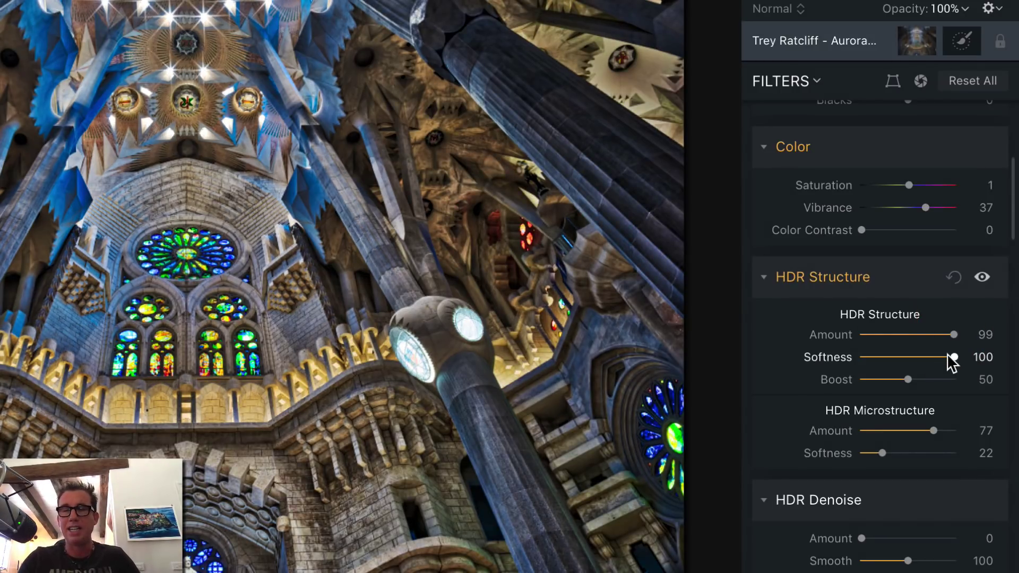
{"action": "left_click_drag", "start_coordinate": [952, 358], "coordinate": [833, 357]}
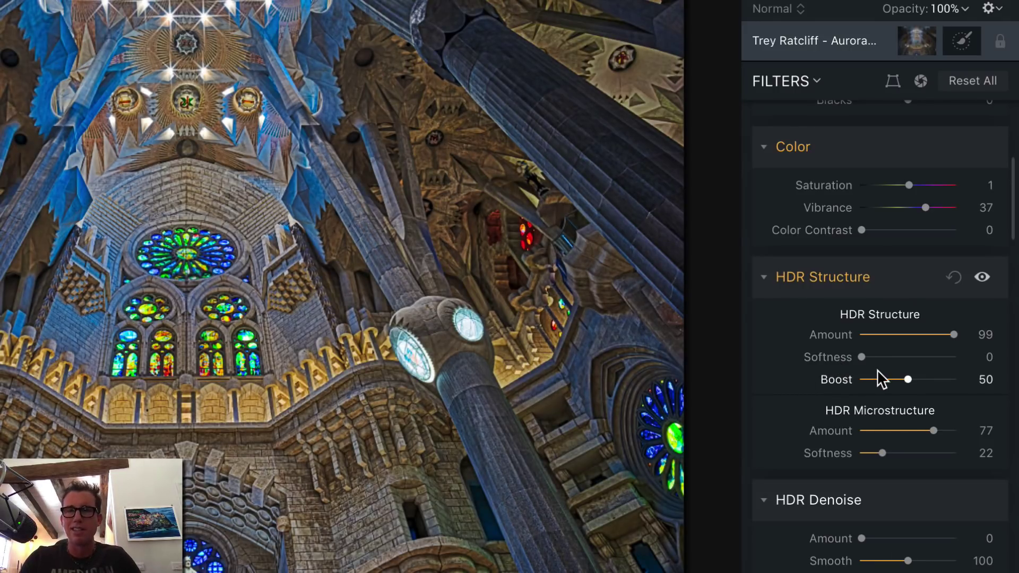
{"action": "left_click_drag", "start_coordinate": [907, 379], "coordinate": [975, 377]}
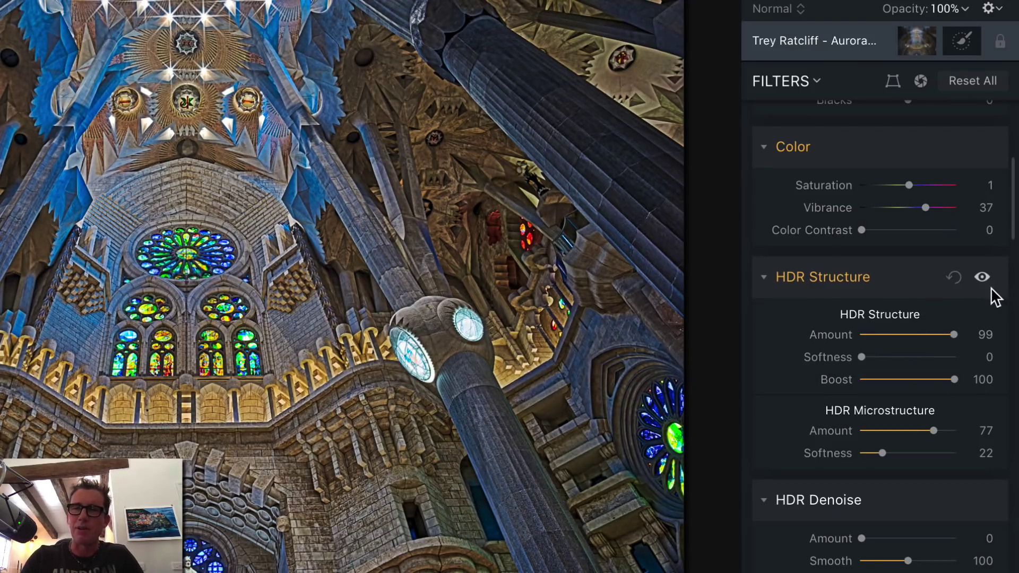
{"action": "left_click", "coordinate": [954, 277]}
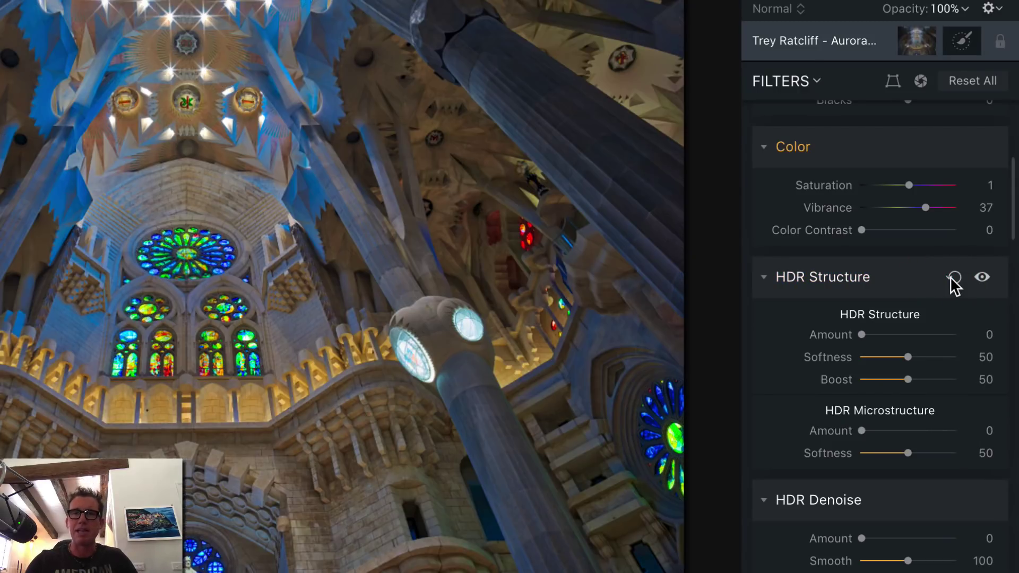
{"action": "scroll", "coordinate": [862, 408], "scroll_direction": "down", "scroll_amount": 6}
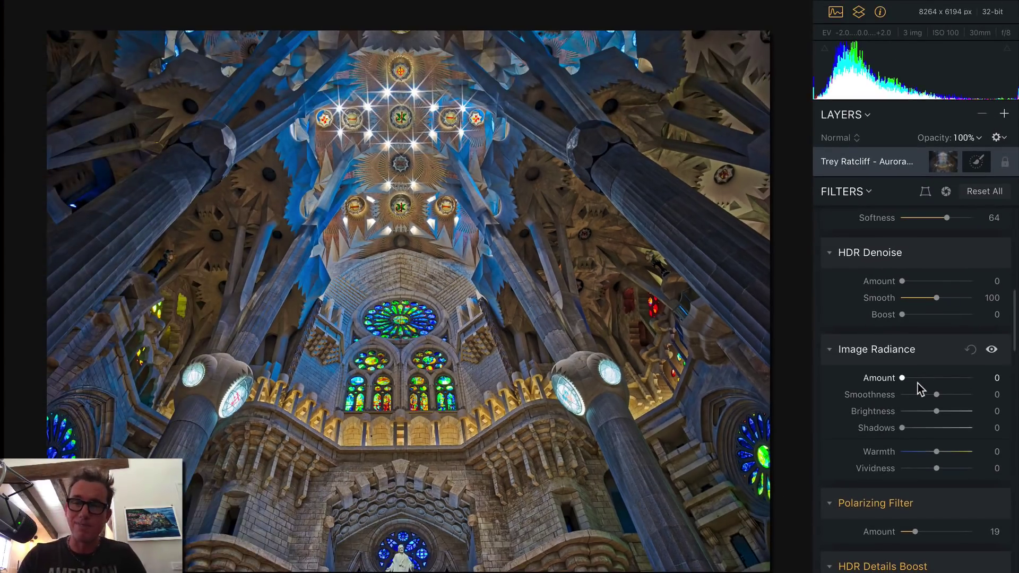
Set Image Radiance Shadows to 73 and Amount to 66, after trying Amount 91
{"action": "left_click_drag", "start_coordinate": [902, 379], "coordinate": [958, 382]}
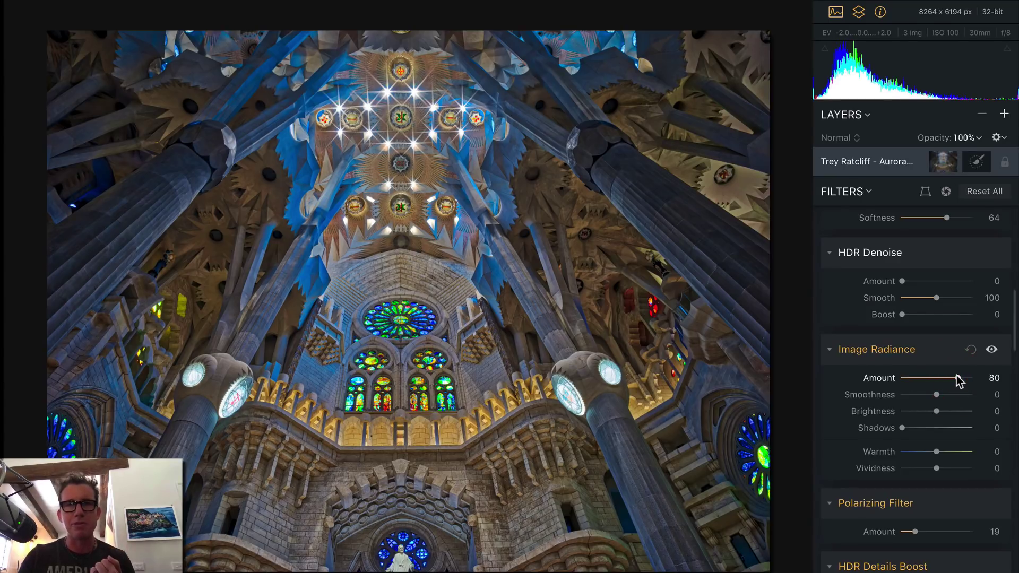
{"action": "left_click_drag", "start_coordinate": [958, 380], "coordinate": [965, 378]}
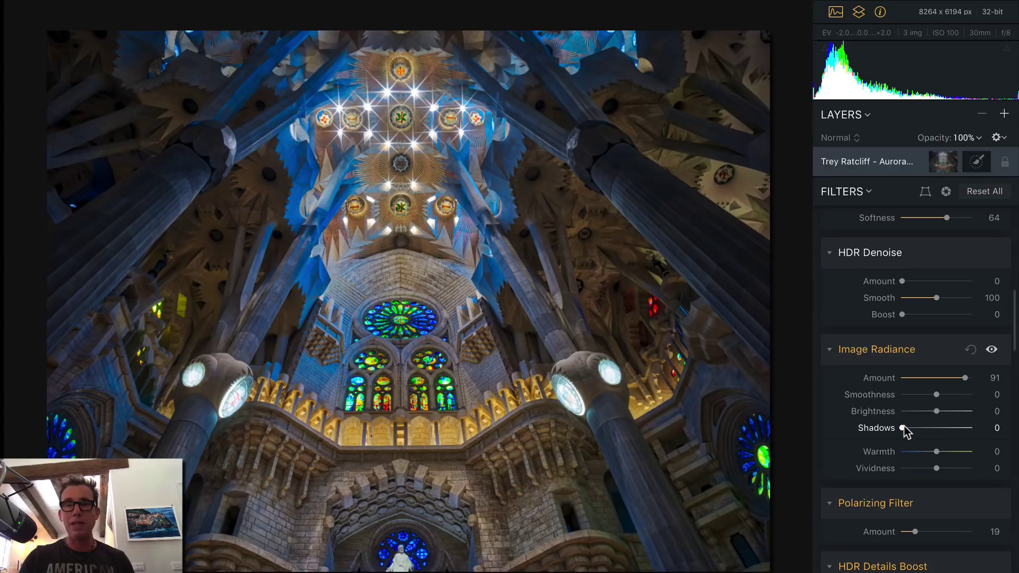
{"action": "left_click_drag", "start_coordinate": [902, 428], "coordinate": [953, 429]}
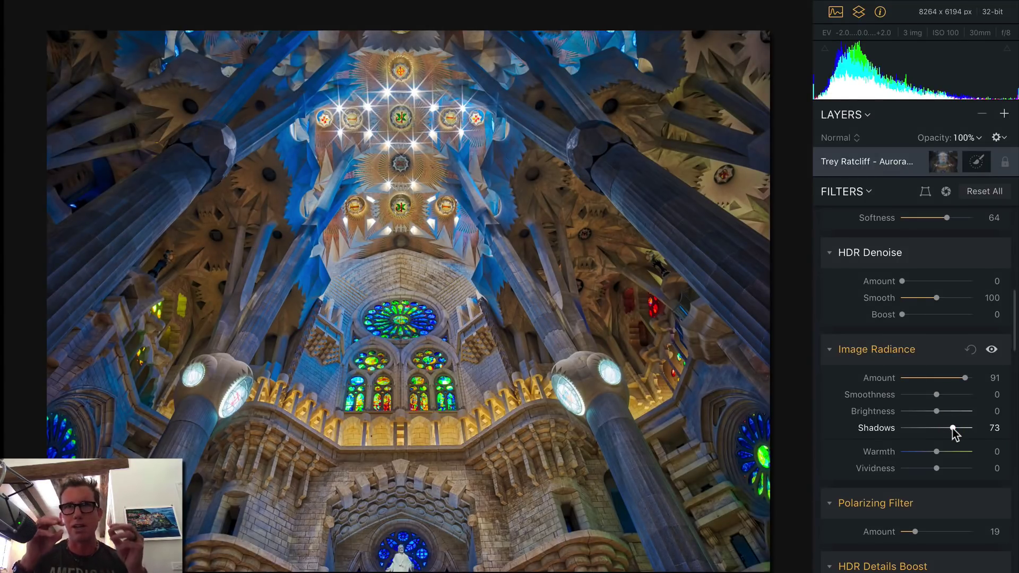
{"action": "mouse_move", "coordinate": [965, 378]}
{"action": "left_mouse_down"}
{"action": "mouse_move", "coordinate": [948, 378]}
{"action": "mouse_move", "coordinate": [957, 378]}
{"action": "left_mouse_up"}
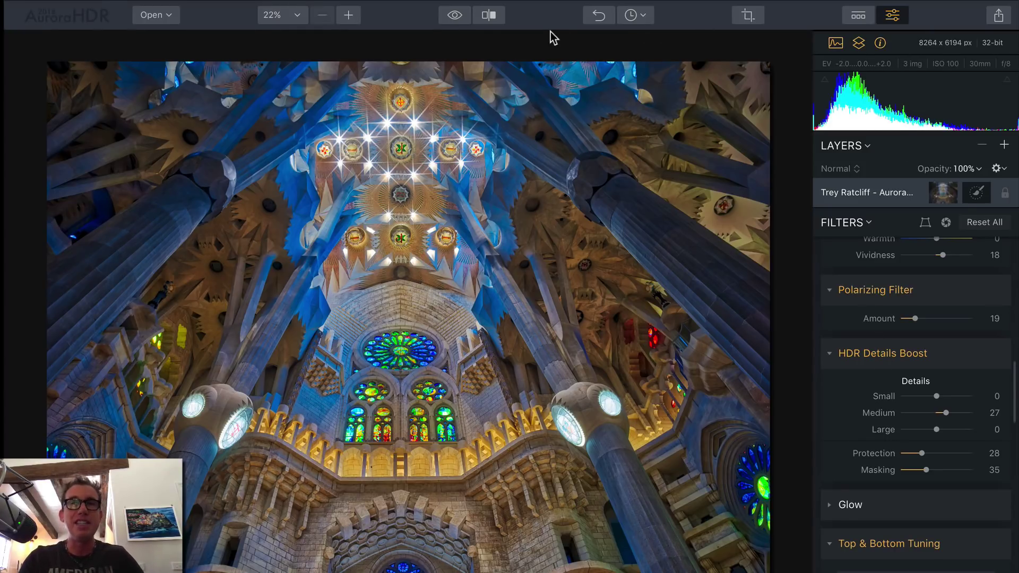
Zoom the image to 100% and pan to the arch above the rose window
{"action": "left_click", "coordinate": [299, 15]}
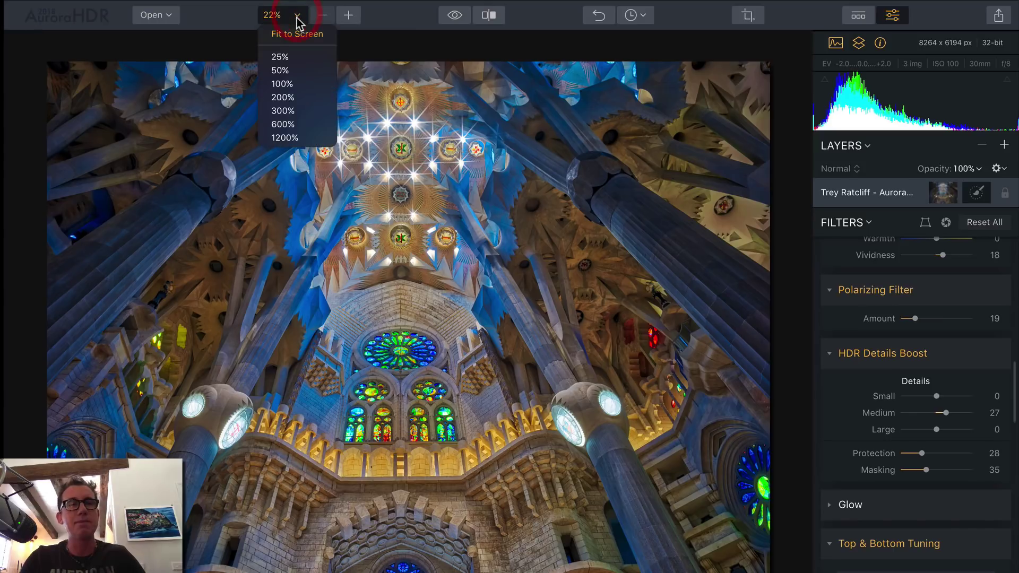
{"action": "left_click", "coordinate": [281, 84]}
{"action": "left_click_drag", "start_coordinate": [341, 303], "coordinate": [451, 427]}
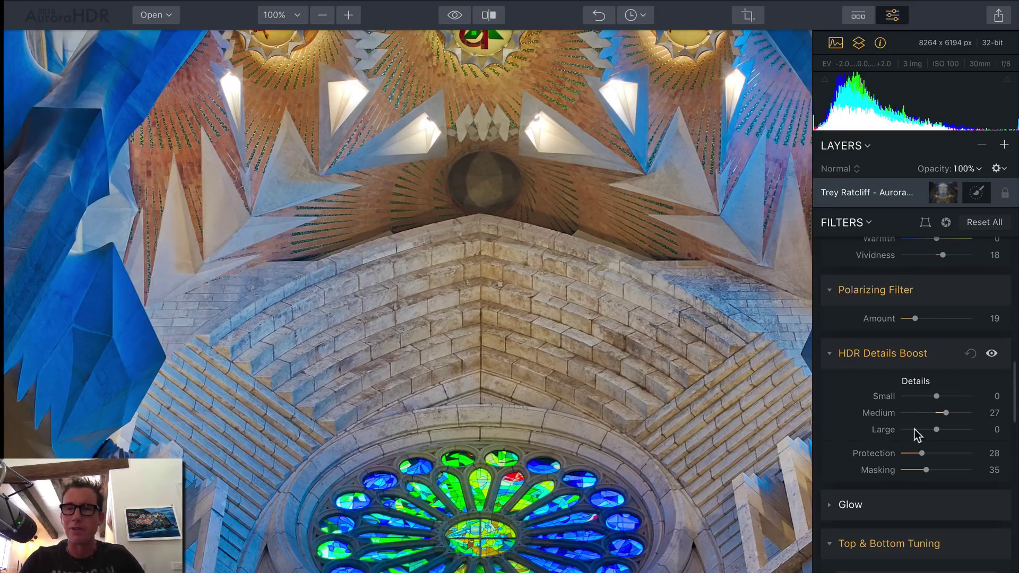
Raise HDR Details Boost Small to 47 and toggle the effect off and on to compare
{"action": "left_click_drag", "start_coordinate": [936, 397], "coordinate": [951, 429]}
{"action": "left_click", "coordinate": [992, 354]}
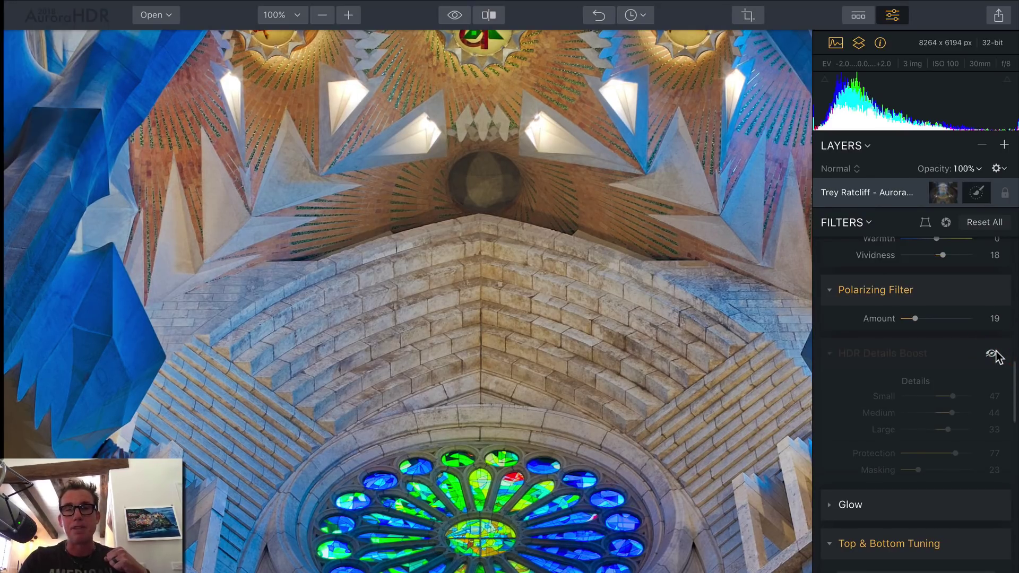
{"action": "left_click", "coordinate": [991, 353]}
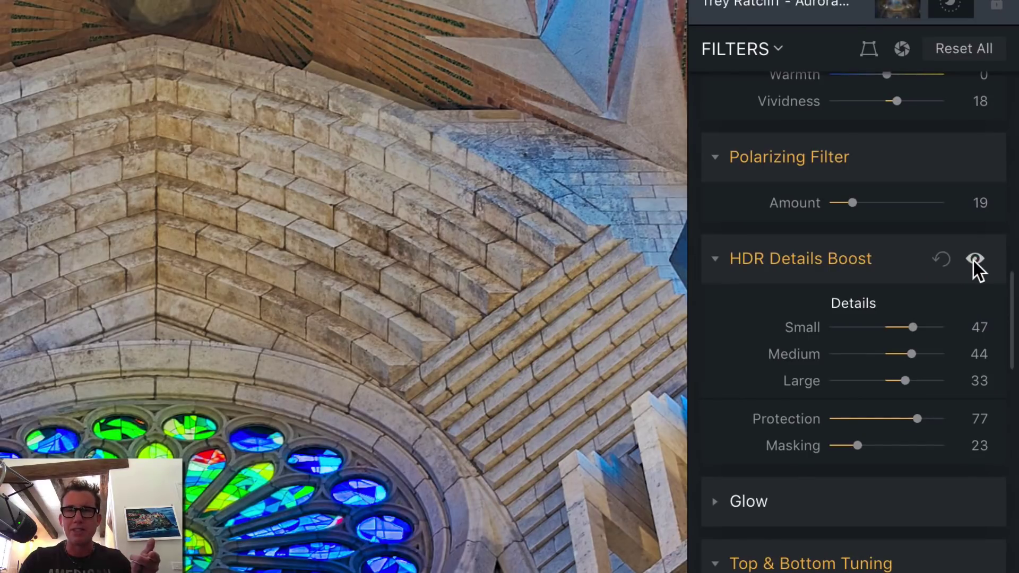
{"action": "left_click", "coordinate": [991, 354]}
{"action": "left_click", "coordinate": [975, 260]}
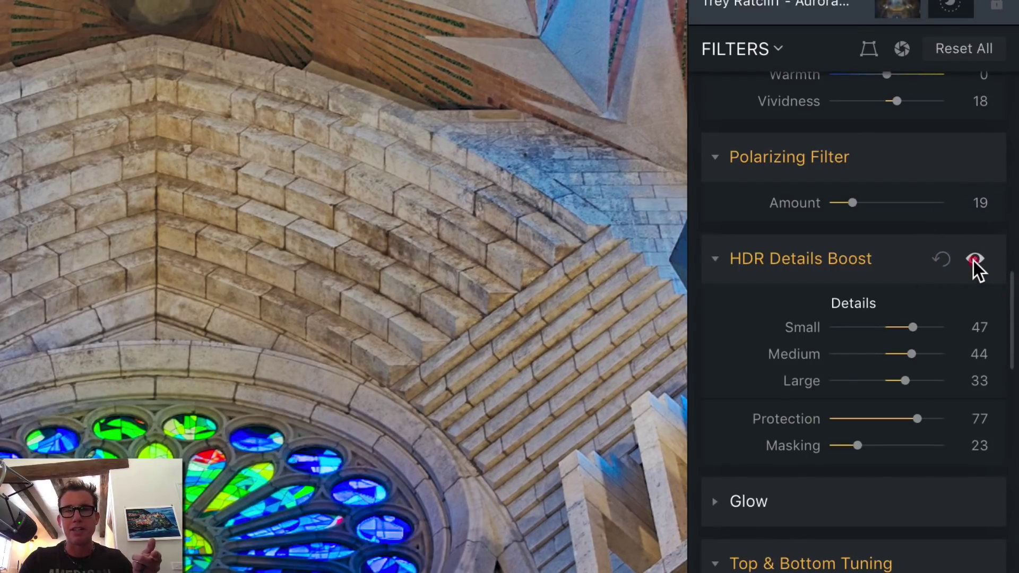
{"action": "left_click", "coordinate": [975, 260]}
{"action": "left_click", "coordinate": [974, 260]}
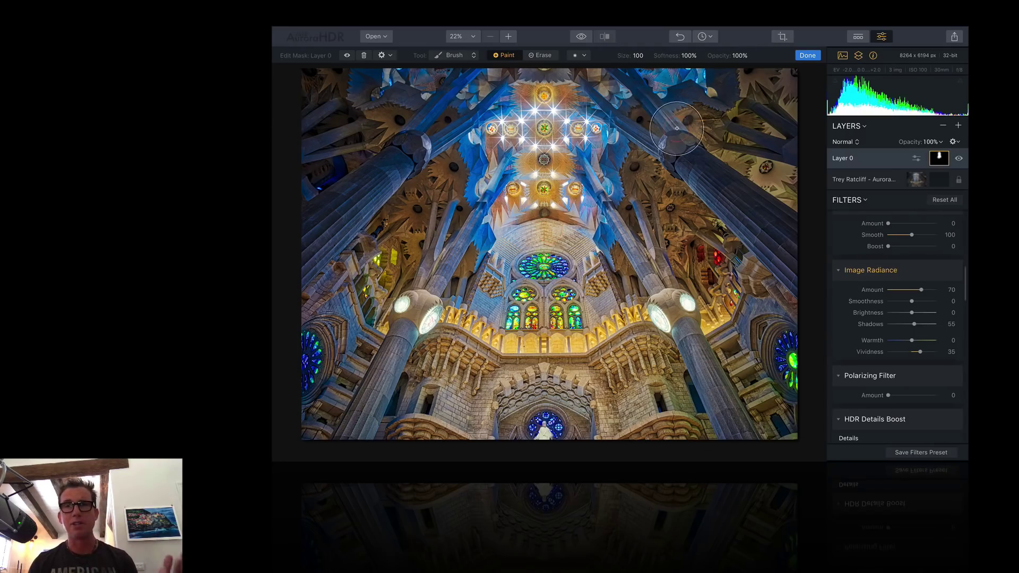
{"action": "left_click", "coordinate": [582, 37]}
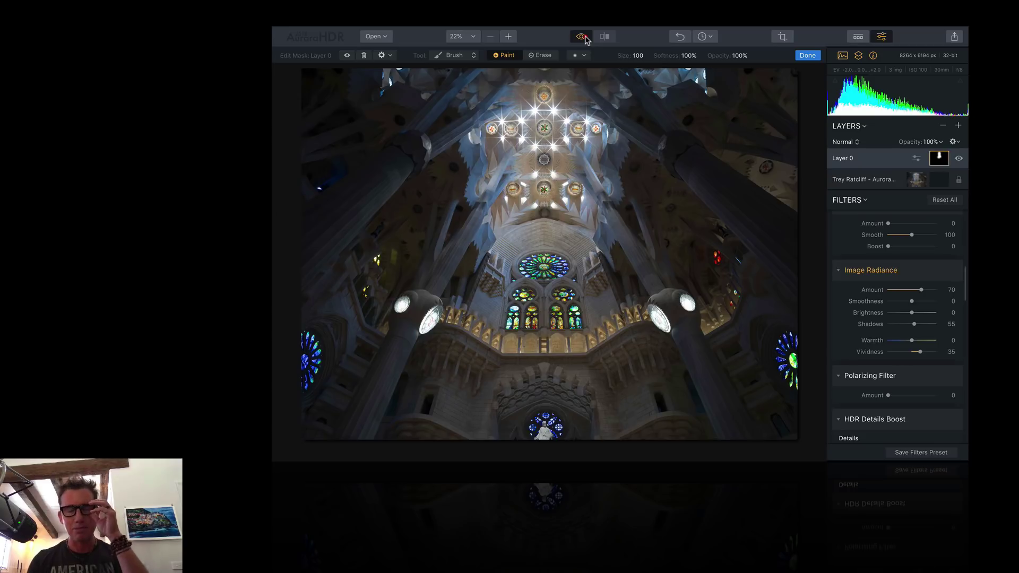
{"action": "left_click", "coordinate": [585, 37]}
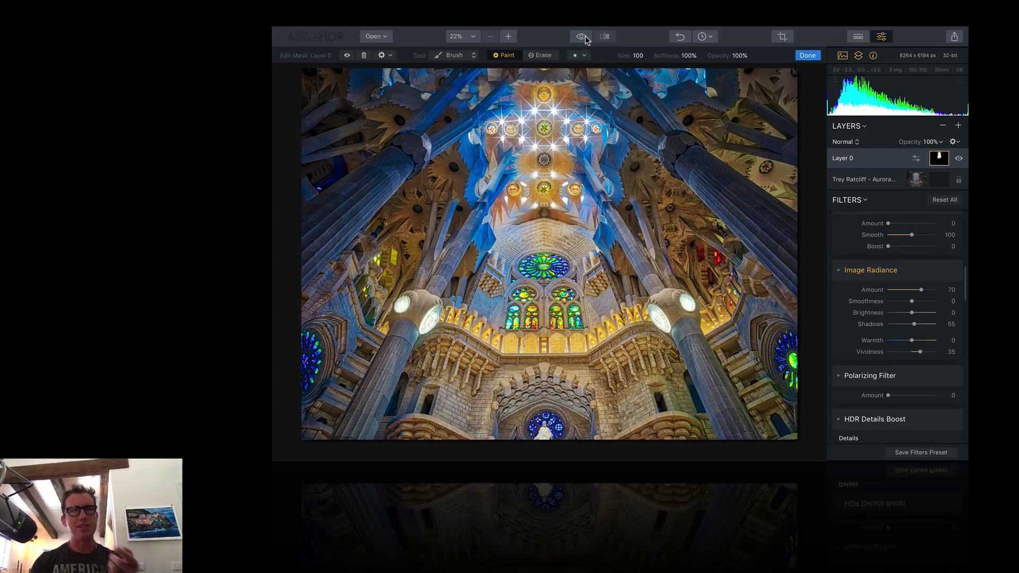